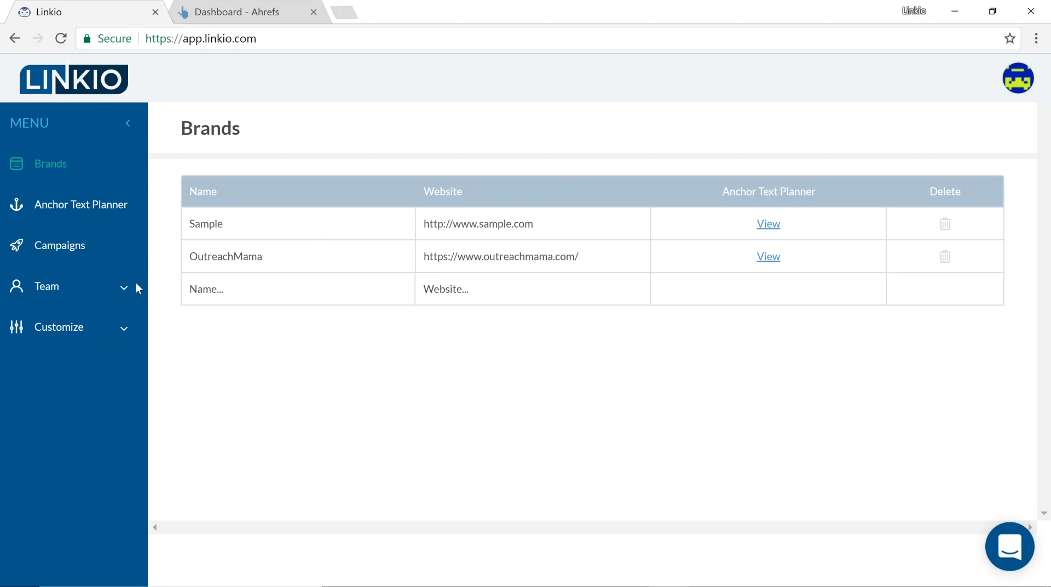
- Connect the Linkio account to Ahrefs through the Ahrefs API settings and allow Linkio.com access
click(123, 335)
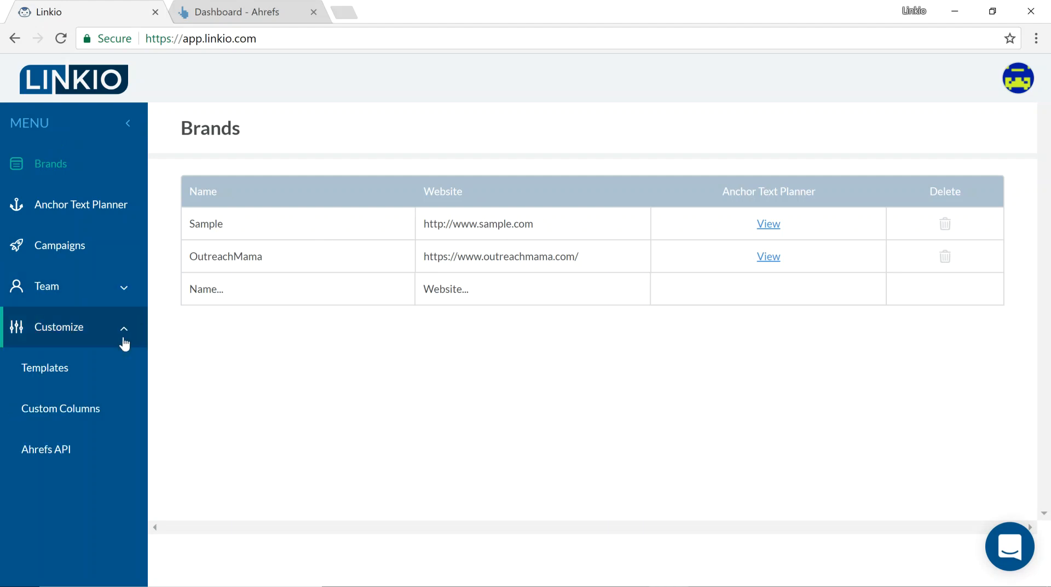
click(108, 448)
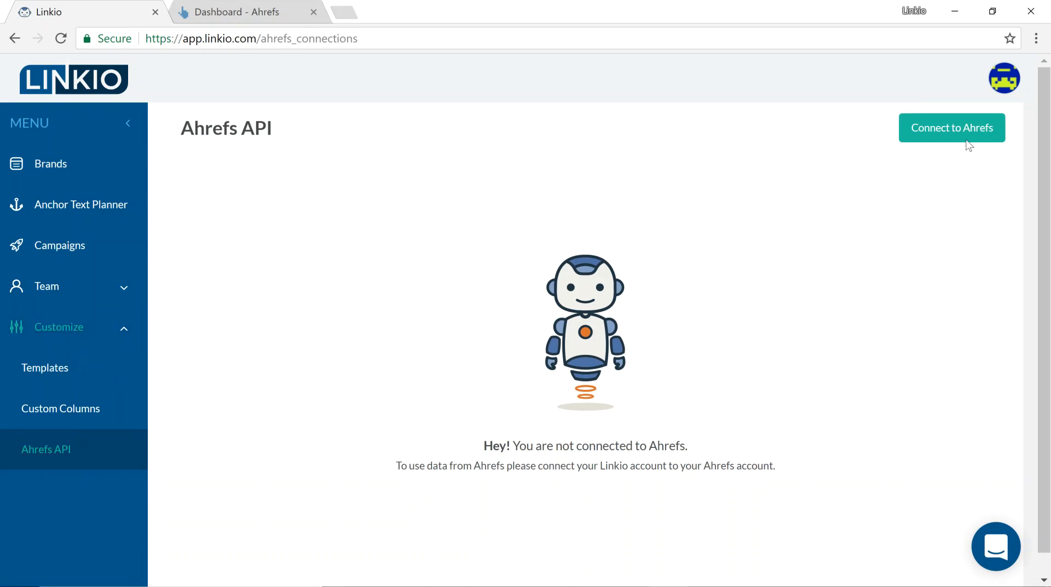
click(955, 127)
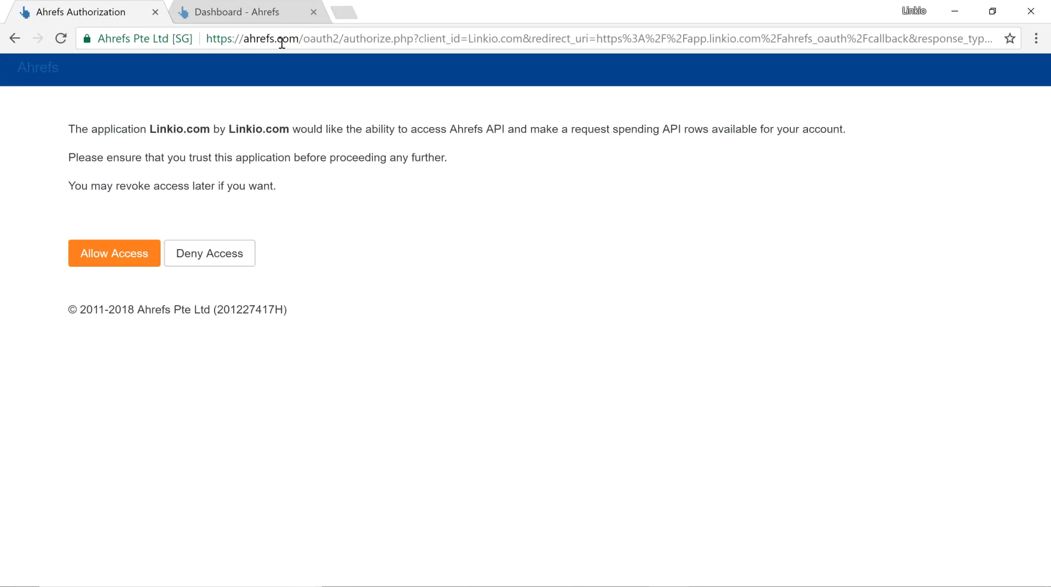
click(126, 261)
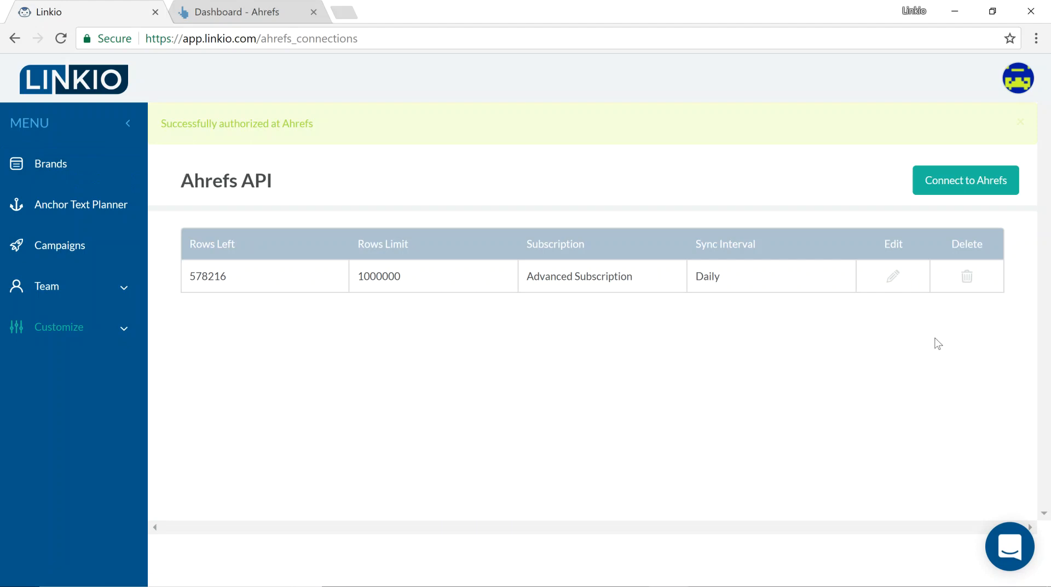
click(80, 172)
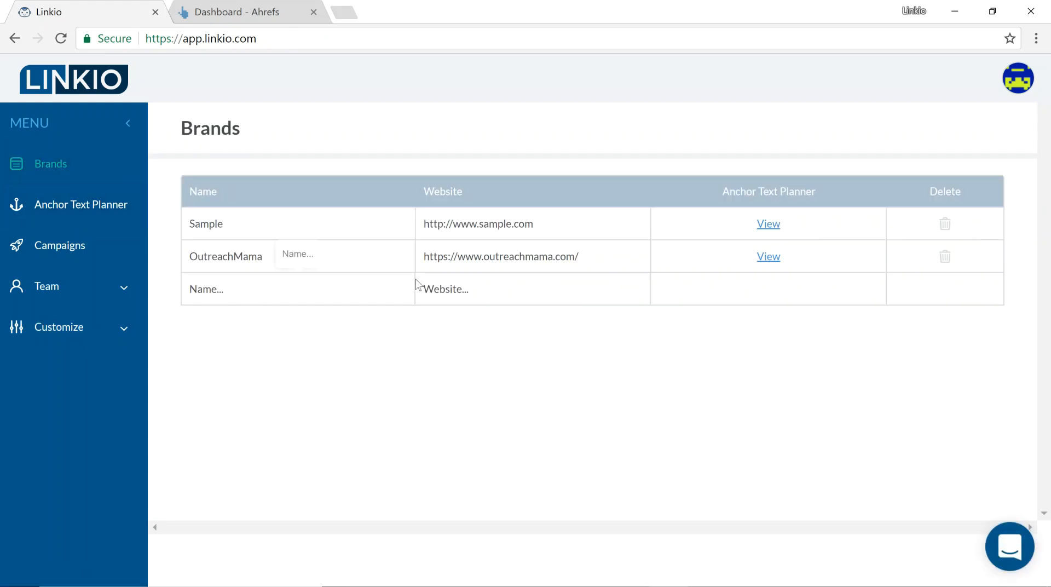
click(363, 295)
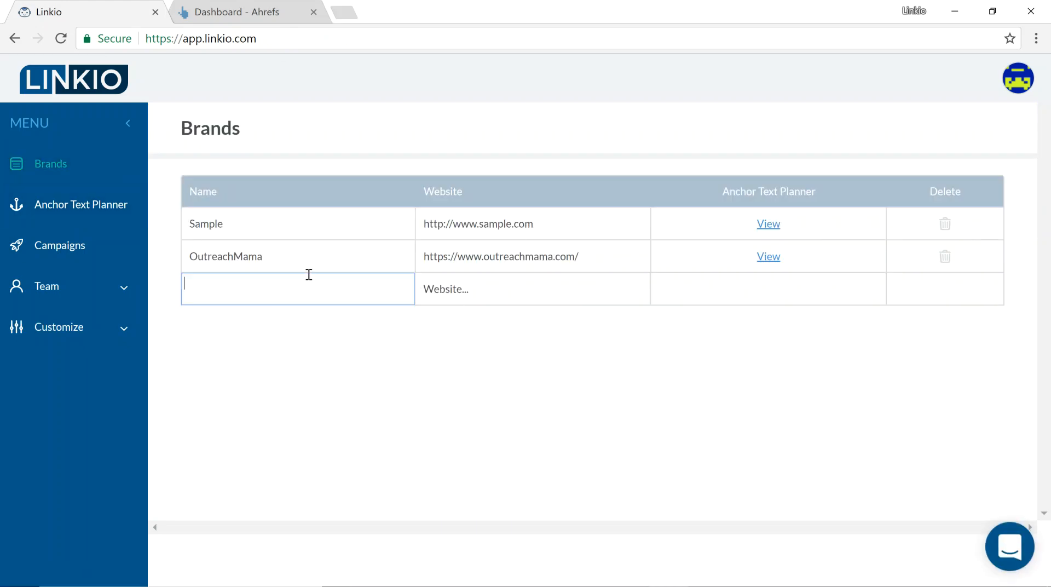
text(Linkio)
key(Return)
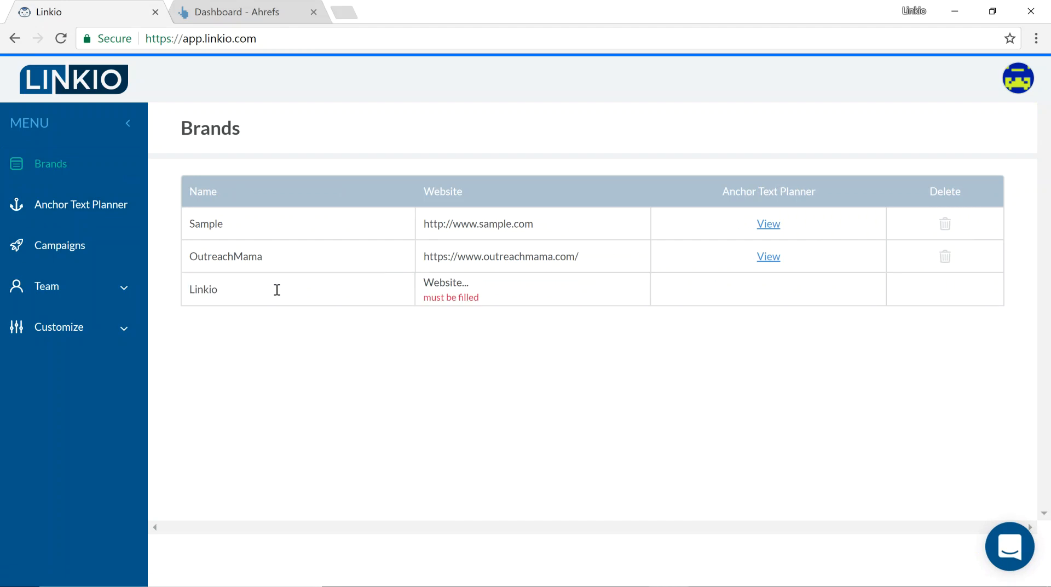
click(353, 12)
text(link)
key(Return)
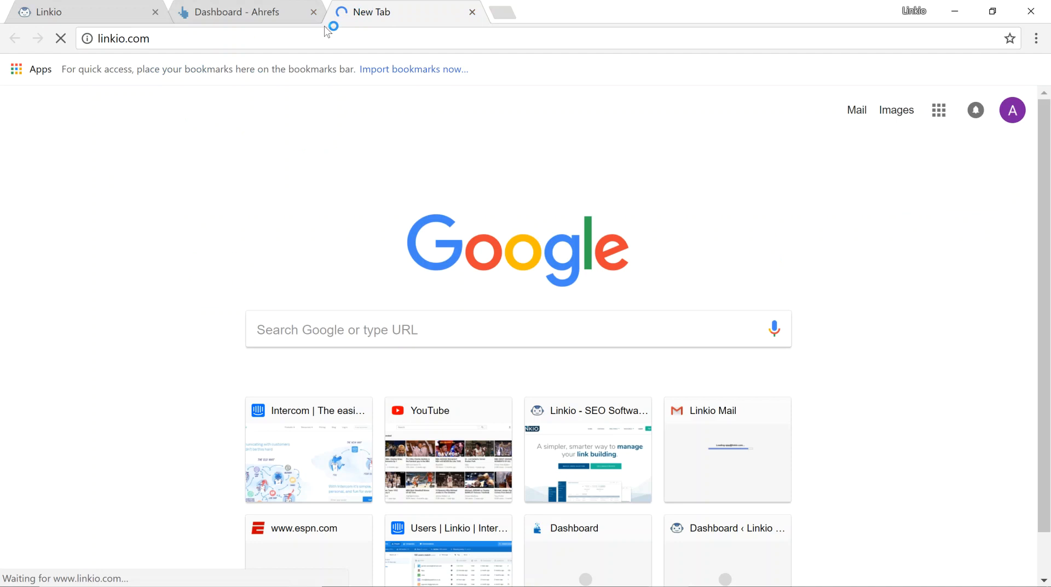
click(110, 7)
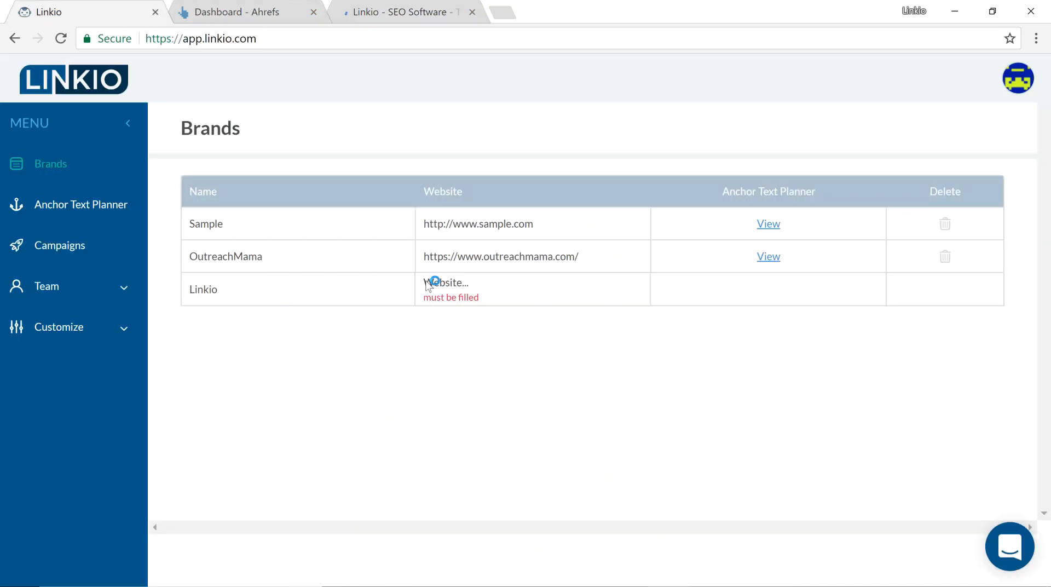
click(474, 289)
text(https://www.linkio.com/)
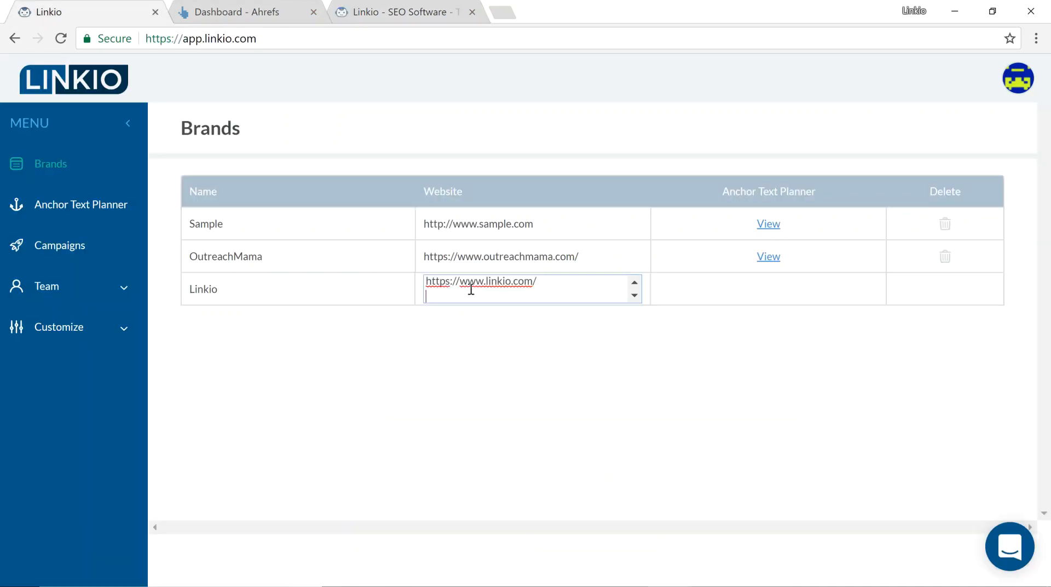
key(Return)
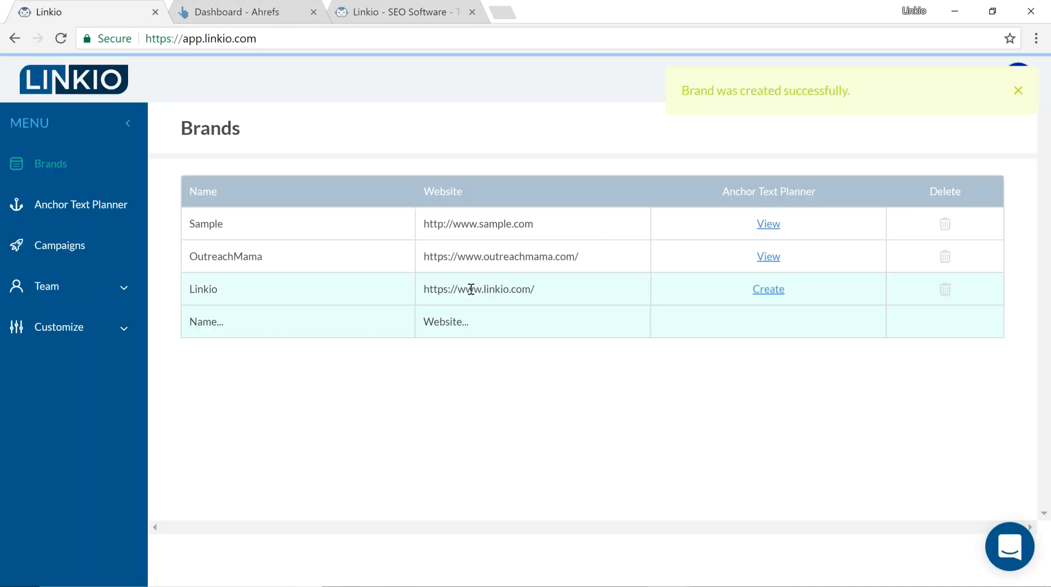
click(769, 291)
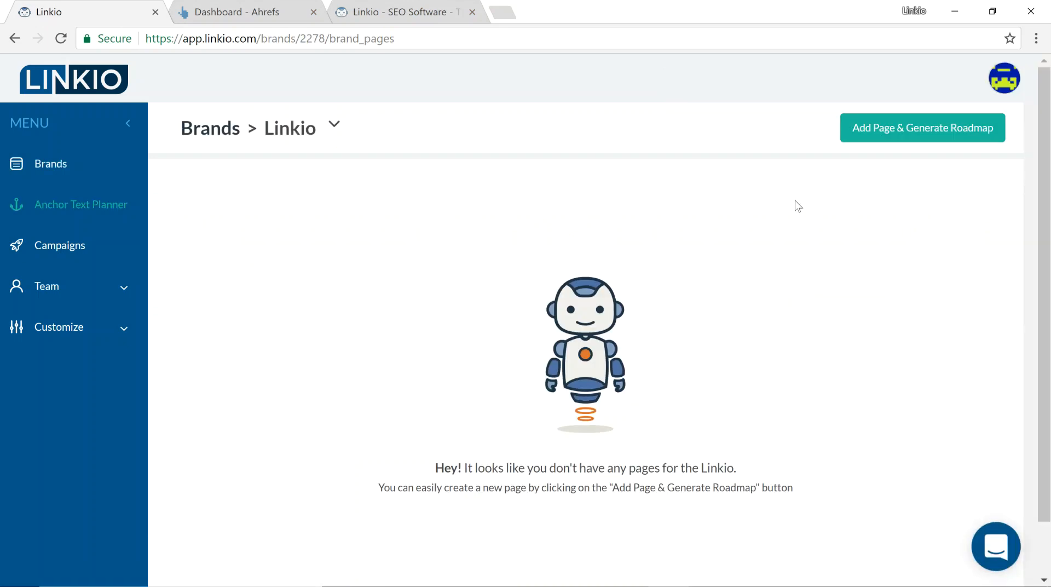
click(880, 132)
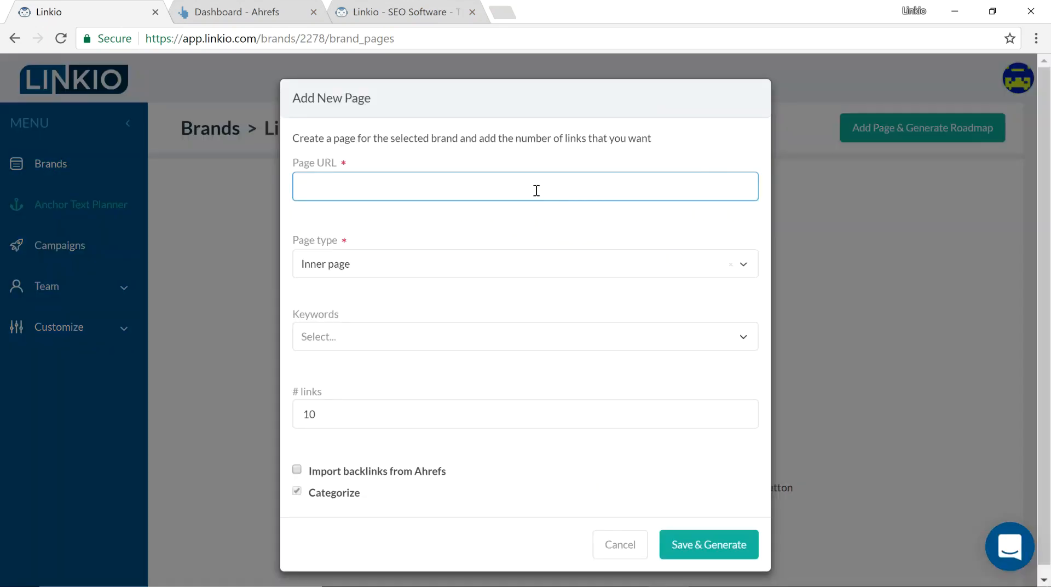
text(https://www.linkio.com/)
click(454, 264)
click(449, 319)
- Add the keywords "seo tool", "seo management software" and "seo software" to the new page
click(436, 336)
text(seo tool)
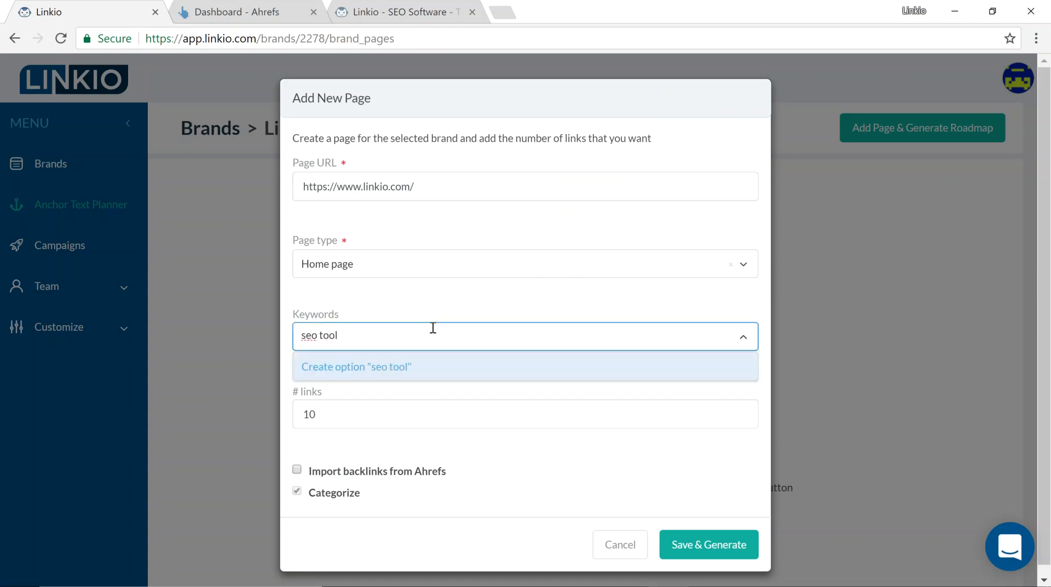
key(Return)
text(seo softawre)
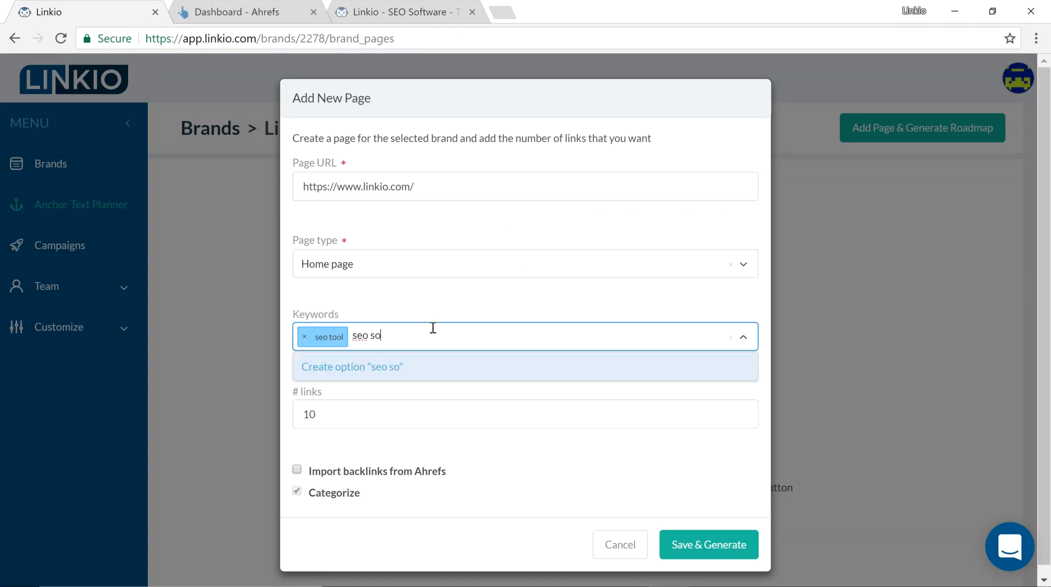
key(Return)
text(seo management software)
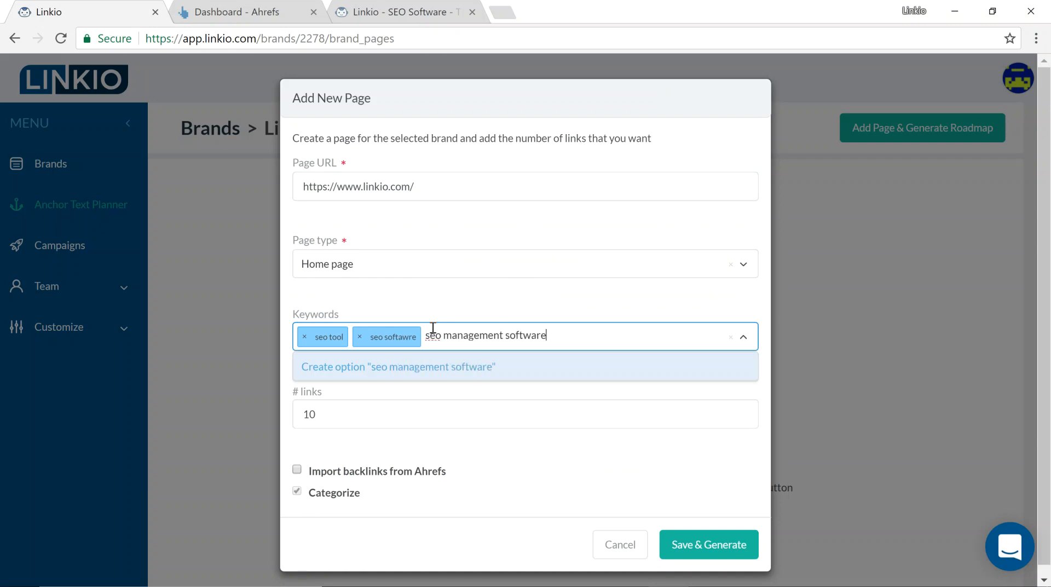
key(Return)
click(360, 337)
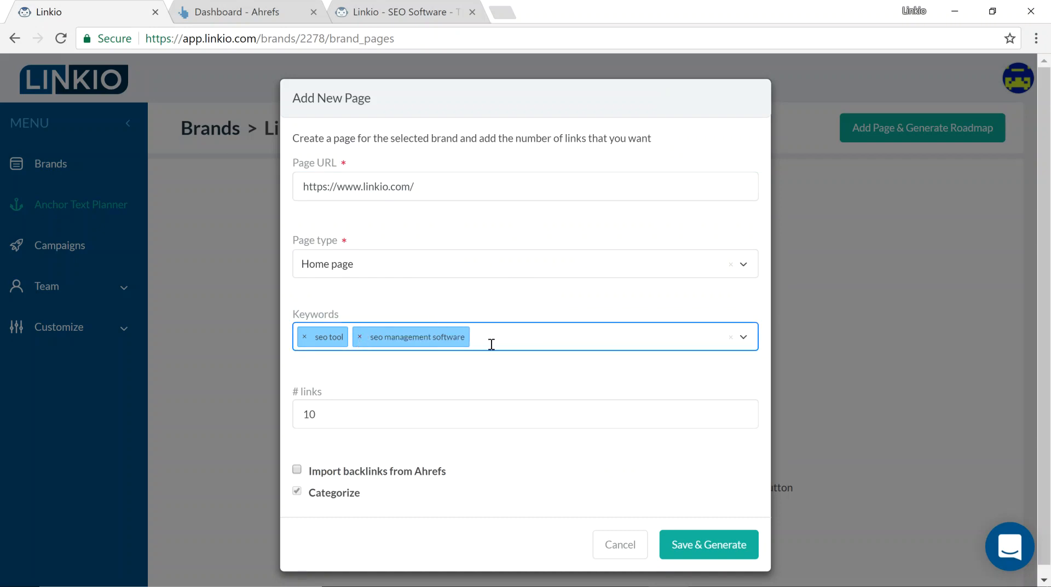
text(seo software)
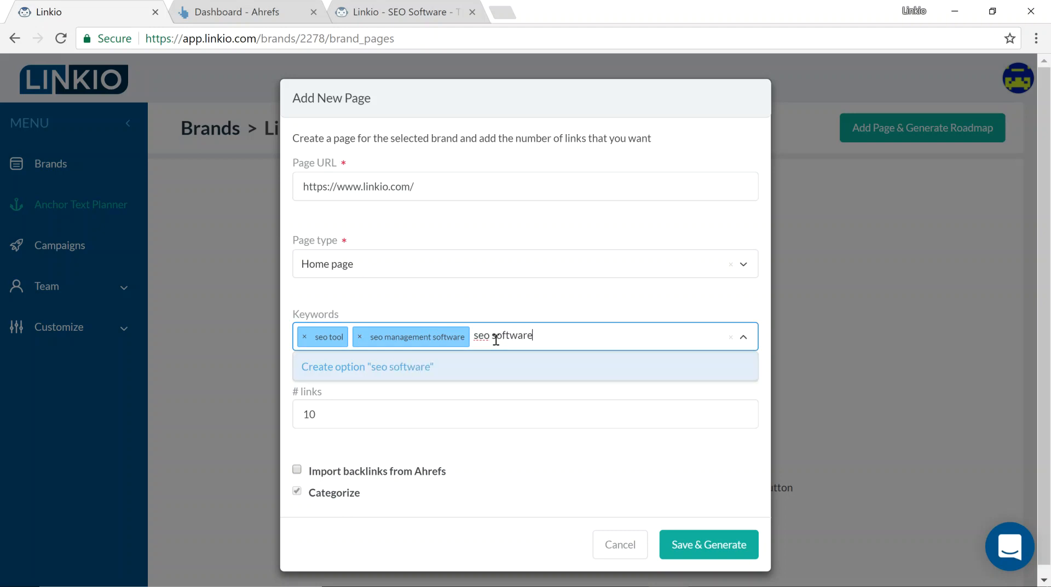
key(Return)
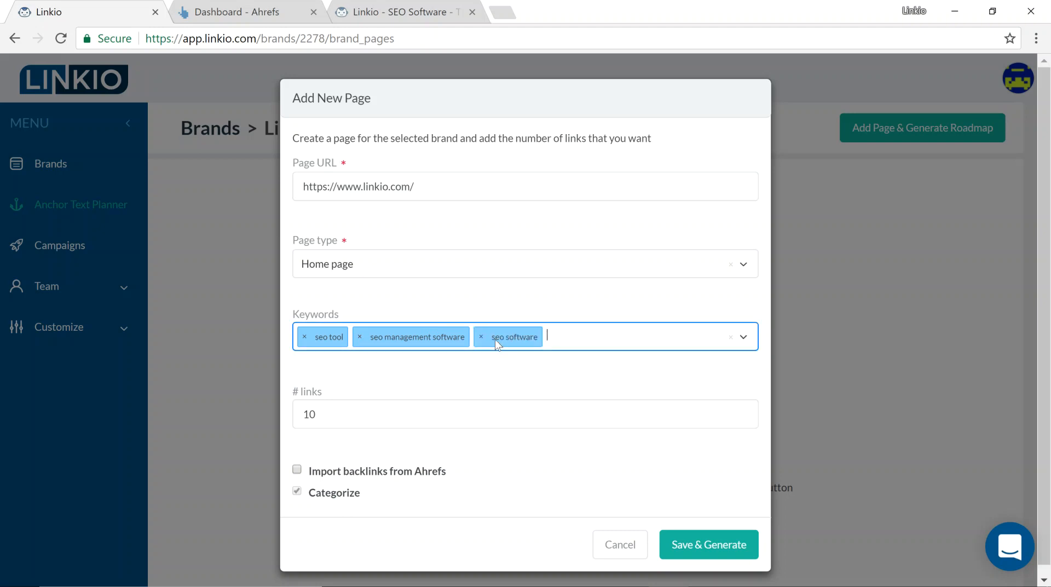
- Clear the number of links, enable importing backlinks from Ahrefs, and save and generate the page
click(468, 415)
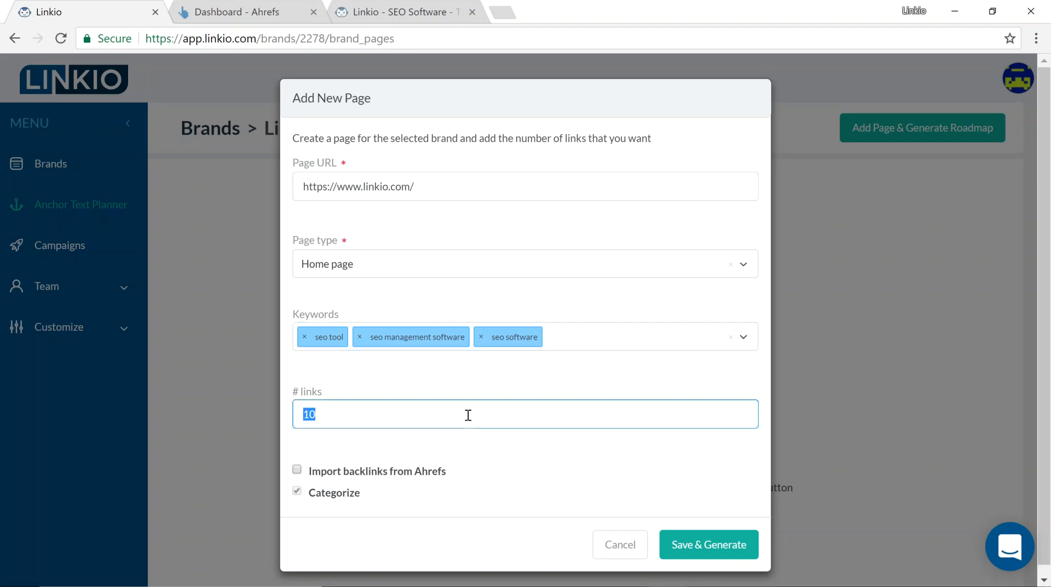
key(BackSpace)
click(301, 470)
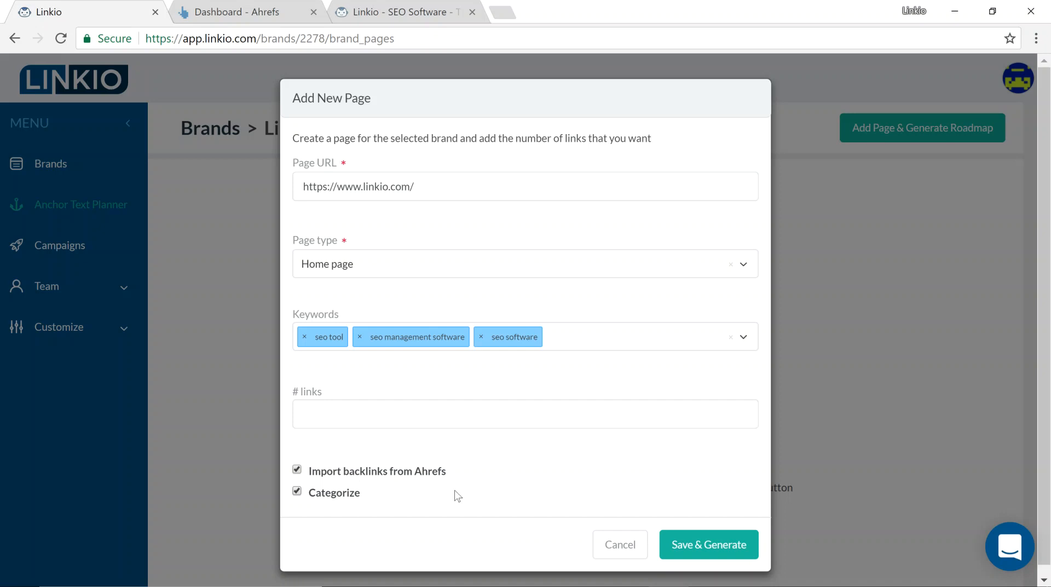
click(731, 553)
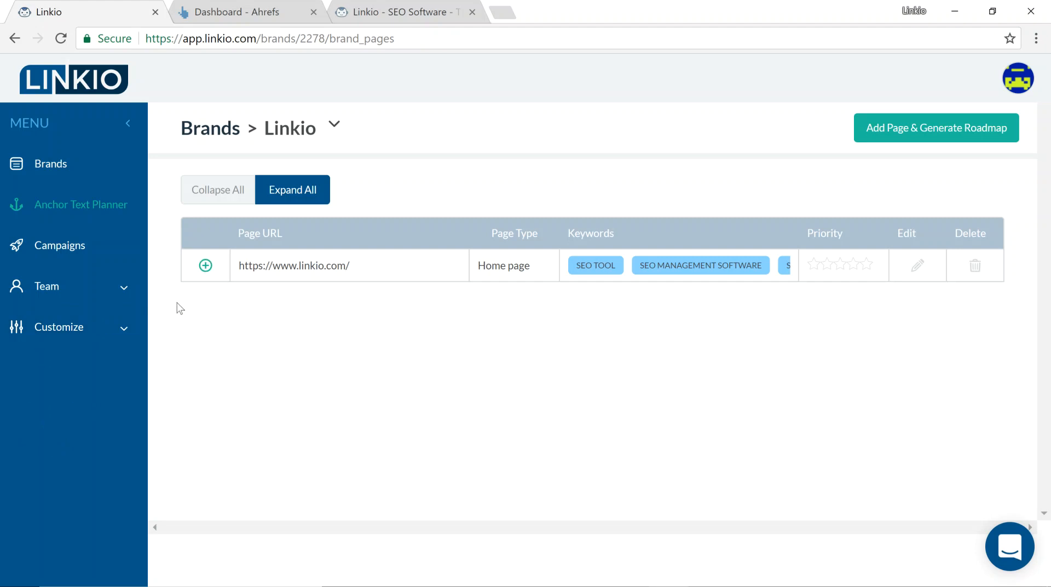
click(206, 266)
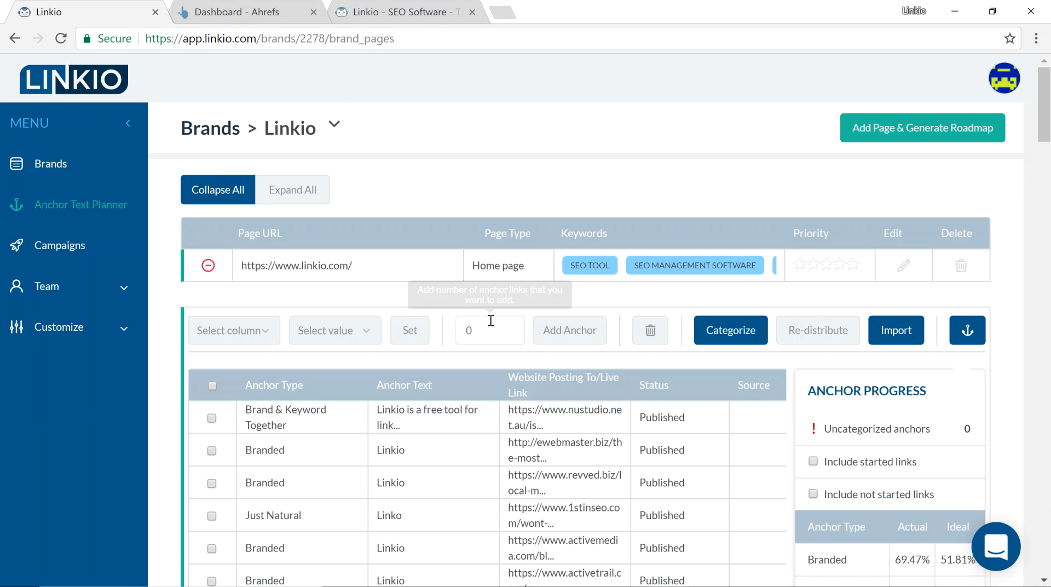
scroll(488, 320, down, 3)
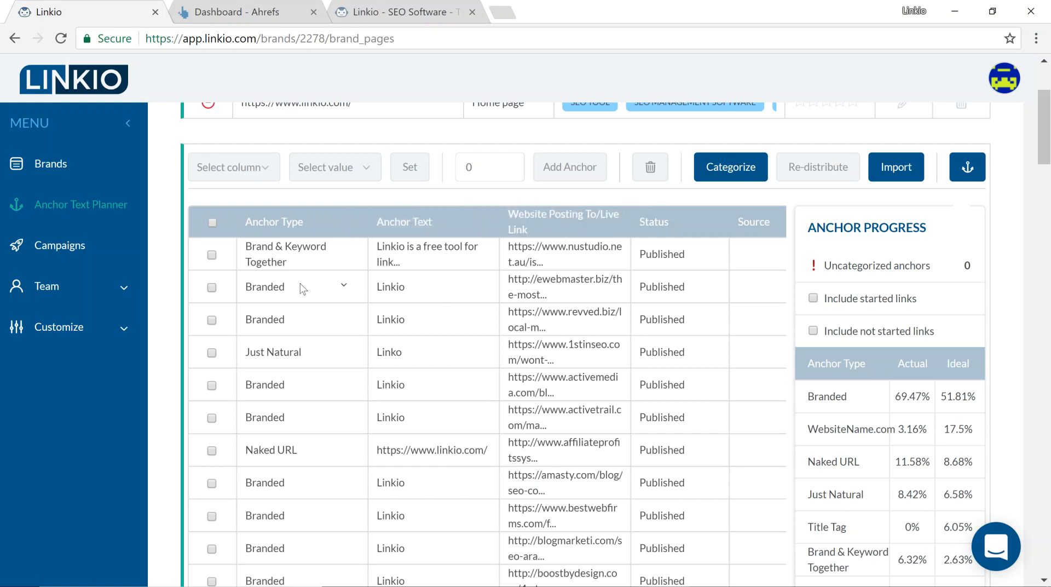
scroll(300, 285, down, 12)
scroll(315, 353, up, 12)
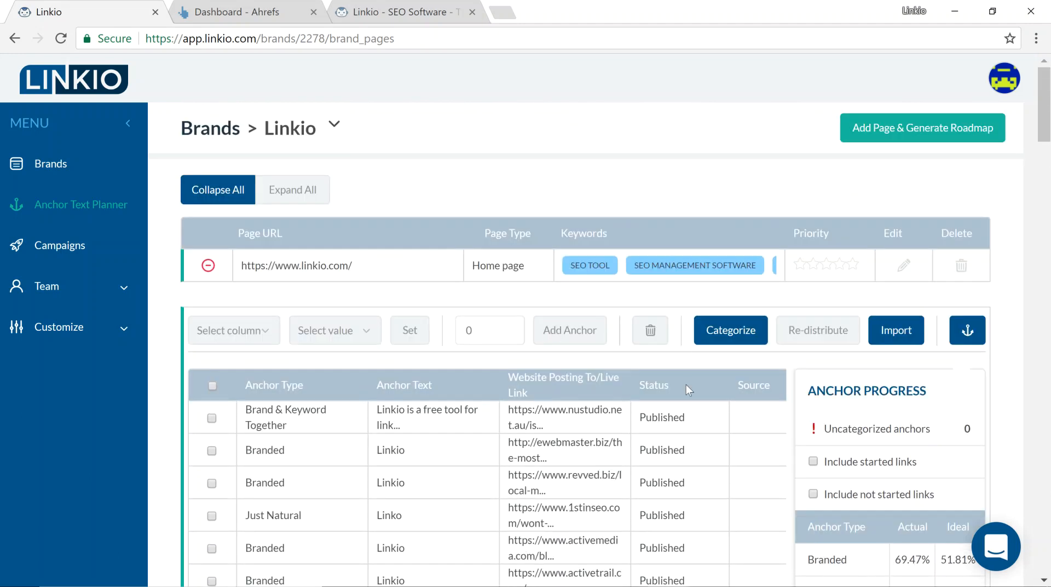
- Categorize all anchors using the title tag "Linkio - SEO Software - SEO Management Tool" and save the categorization settings
click(712, 330)
click(400, 358)
click(355, 8)
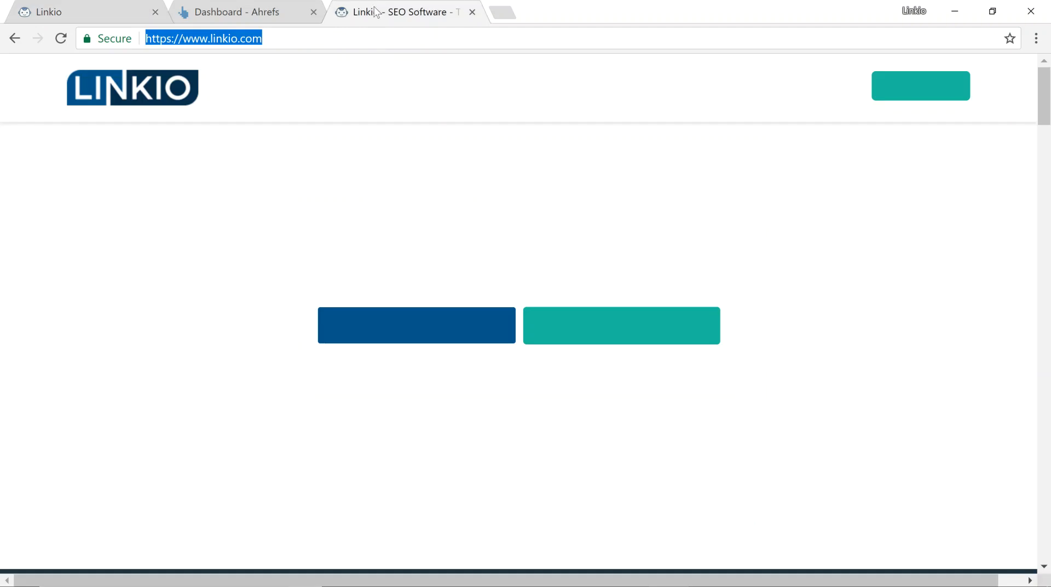
click(247, 12)
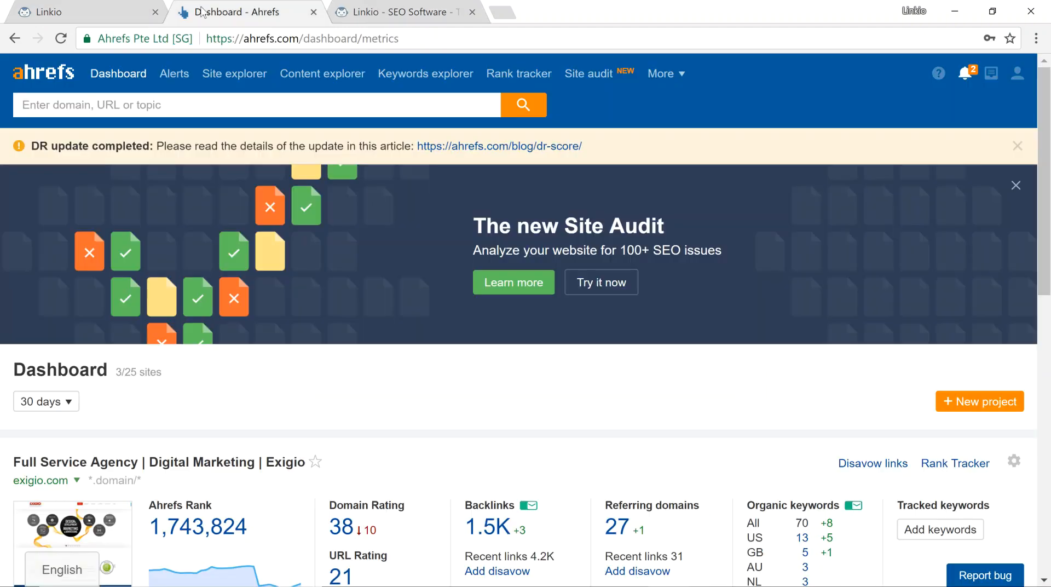
click(88, 11)
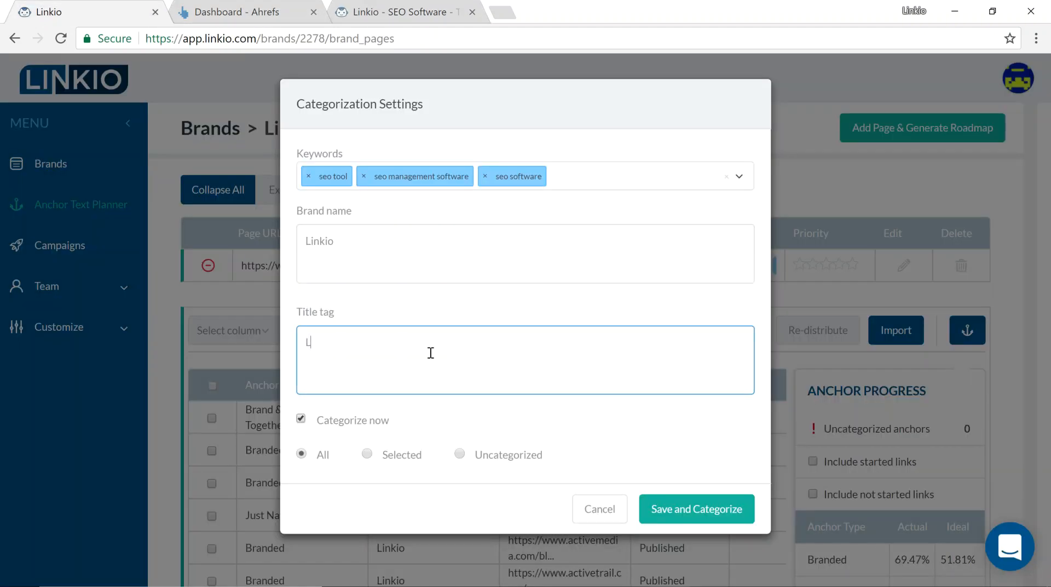
text(kio - SEO Sofwtware - SEO Management Tool)
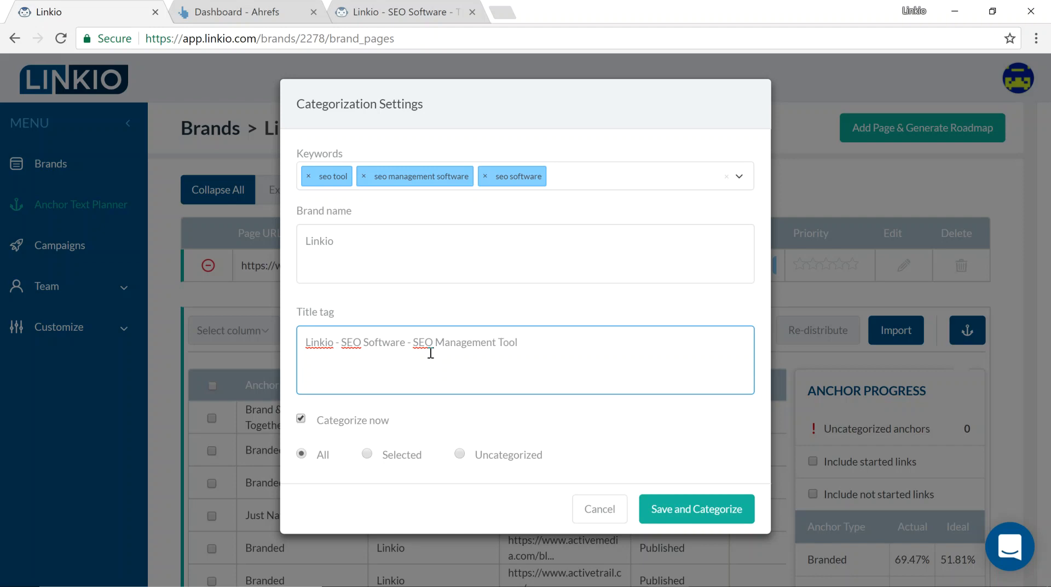
click(328, 257)
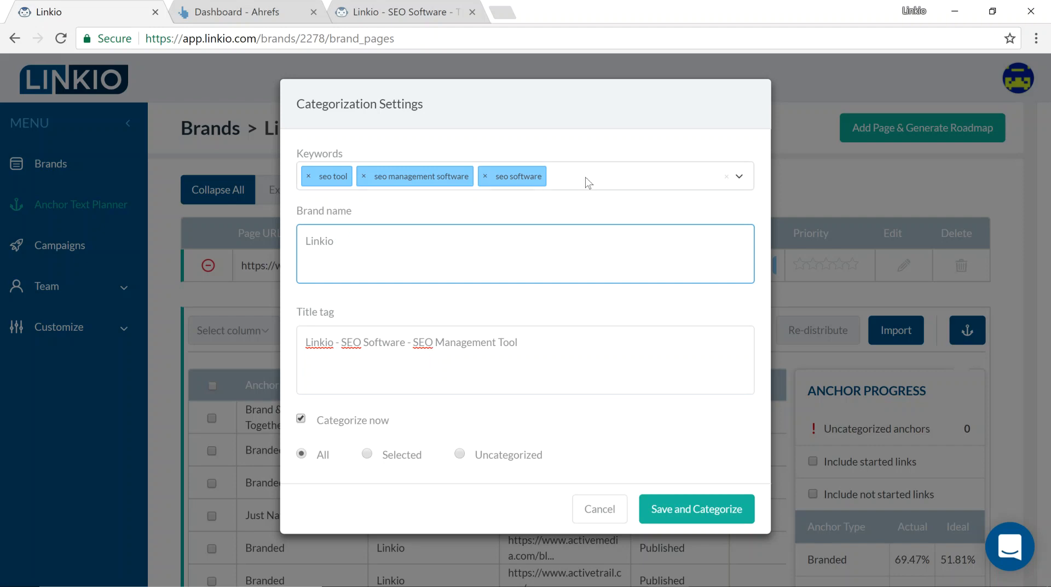
click(733, 509)
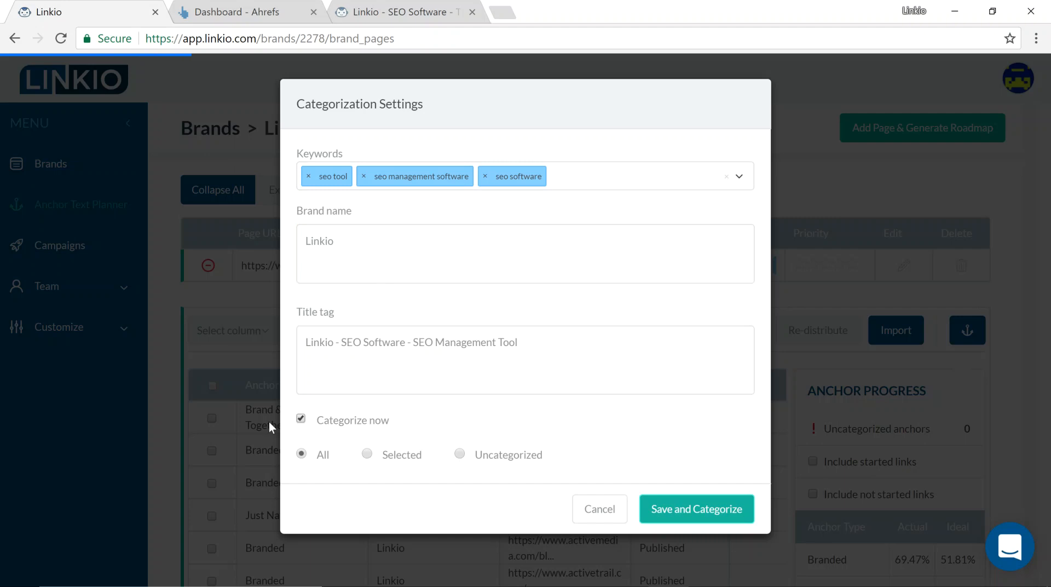
- Review the categorized anchor list and compare the actual and ideal percentages for each anchor type
scroll(270, 399, down, 3)
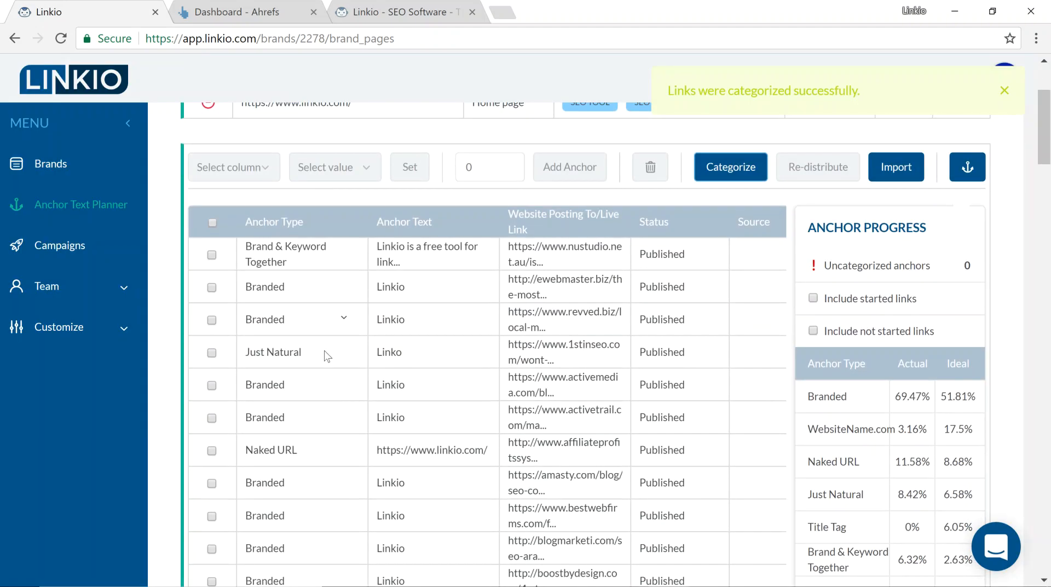
scroll(327, 356, down, 20)
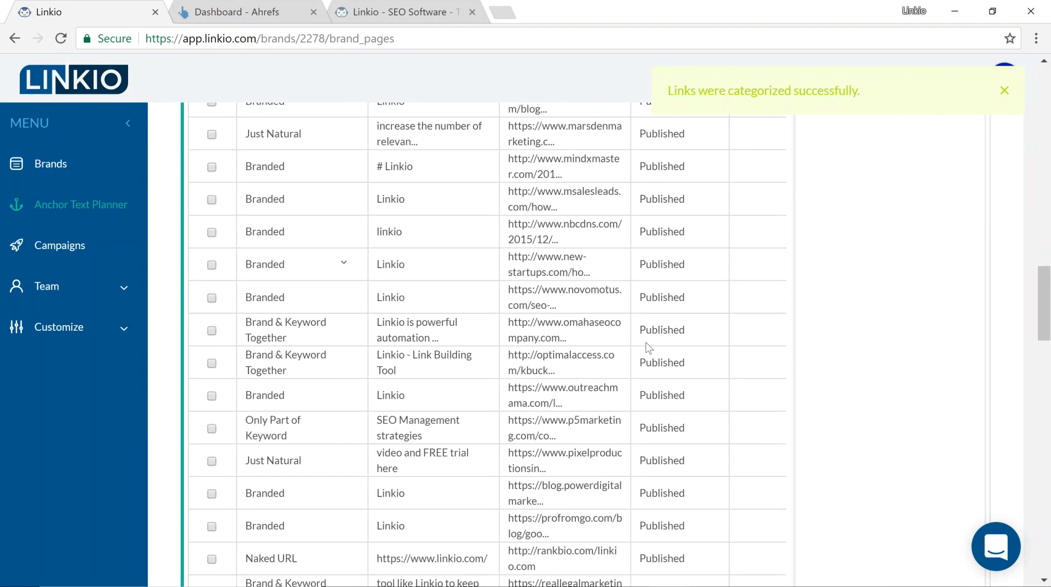
scroll(712, 337, up, 15)
mouse_move(870, 318)
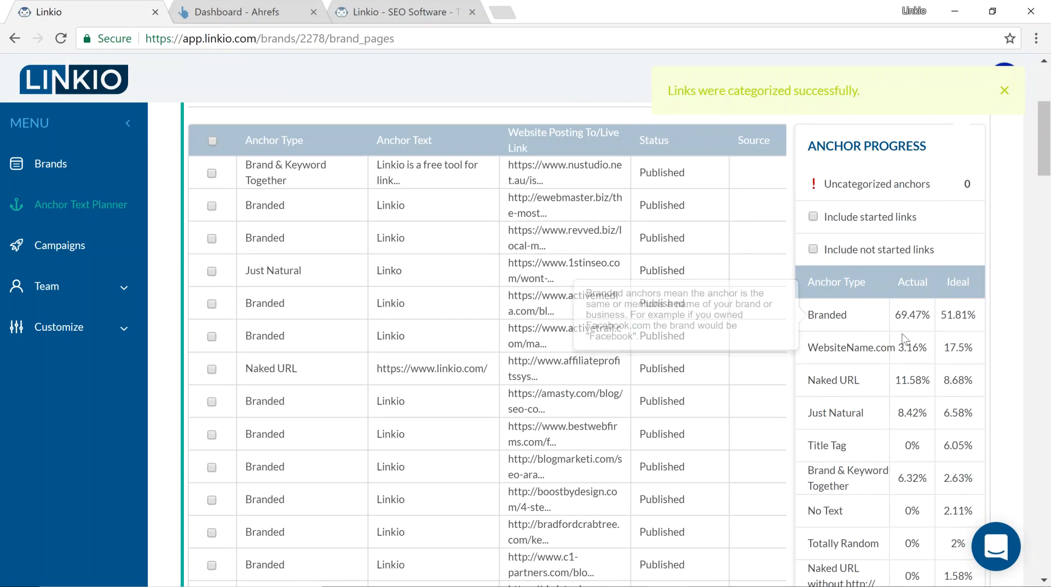
scroll(868, 315, down, 2)
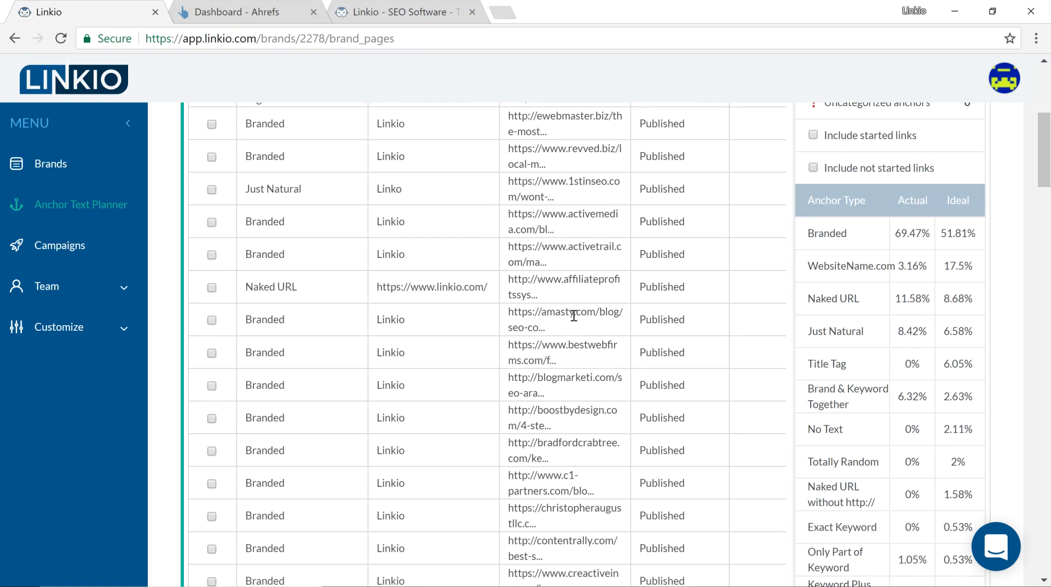
scroll(570, 316, up, 2)
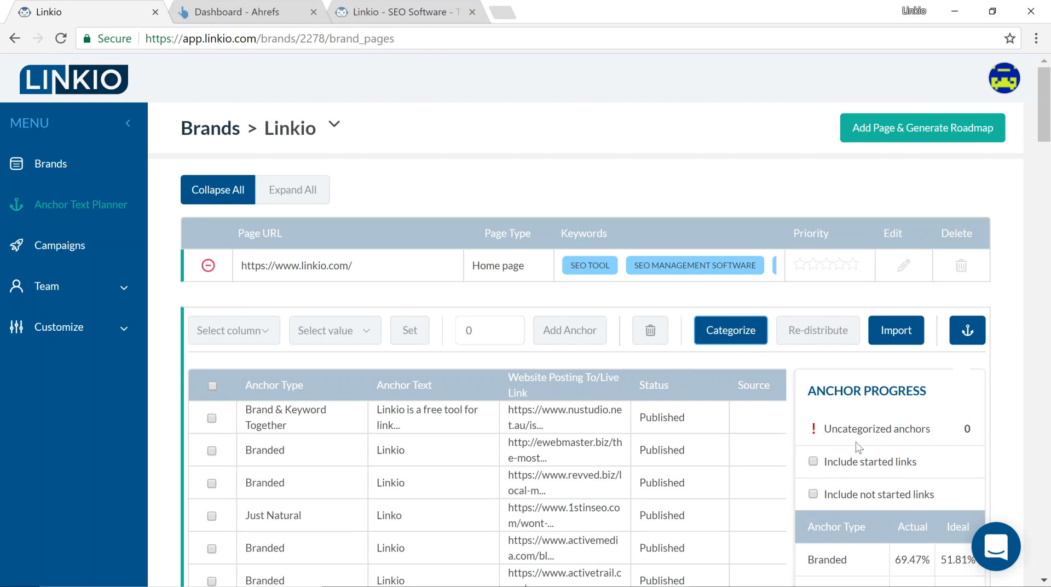
scroll(876, 376, down, 3)
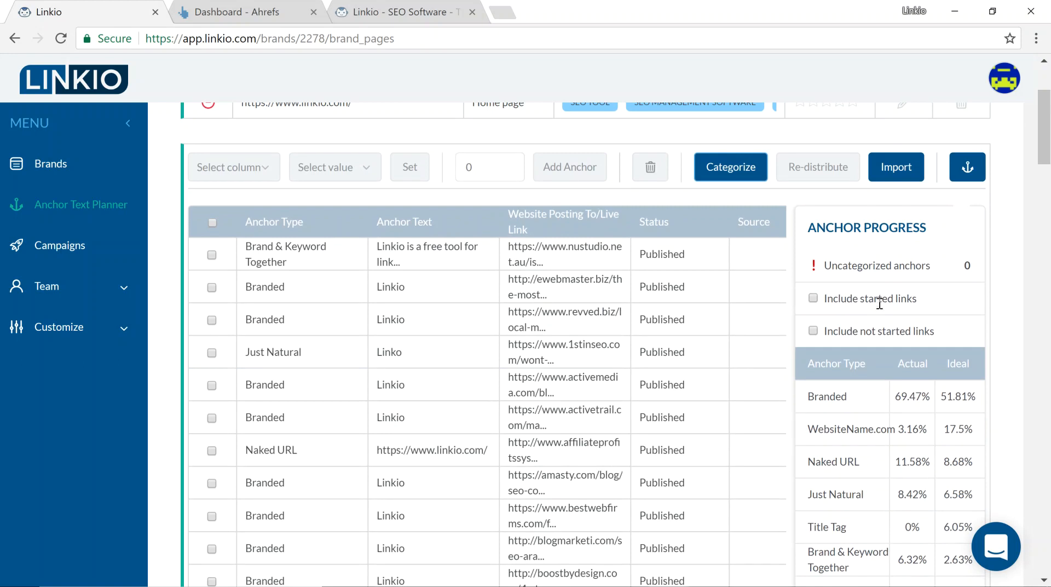
click(496, 161)
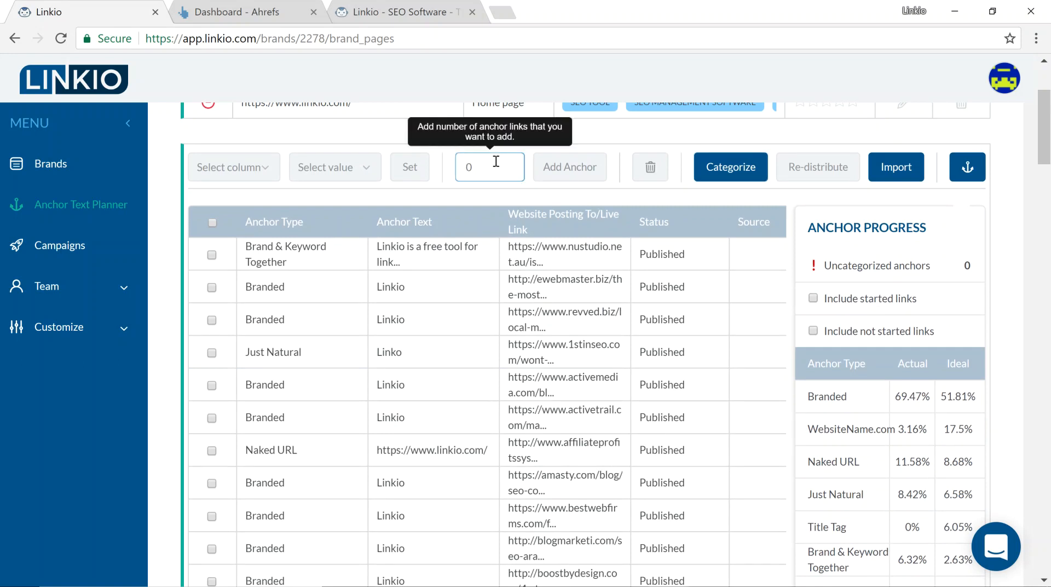
text(20)
click(564, 176)
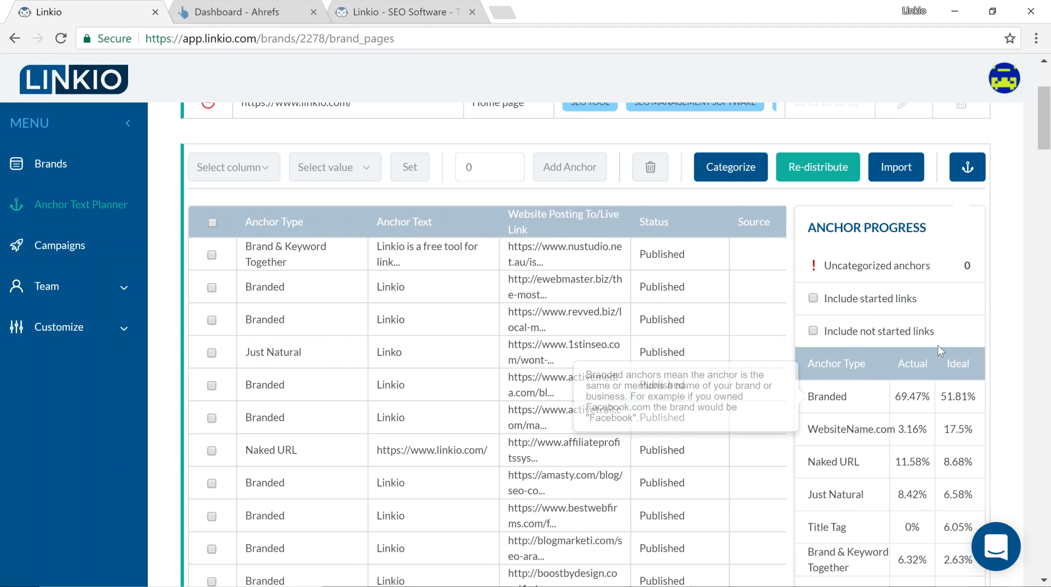
- Review the anchor types and statuses of the newly added rows at the end of the anchor list
scroll(964, 372, down, 20)
scroll(967, 363, down, 20)
scroll(746, 340, up, 8)
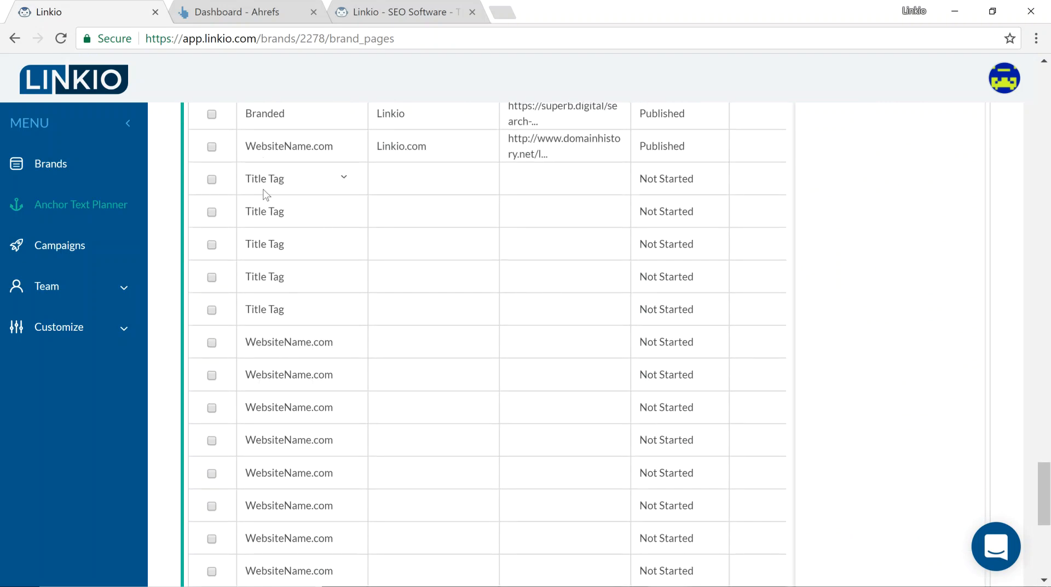
scroll(334, 472, down, 8)
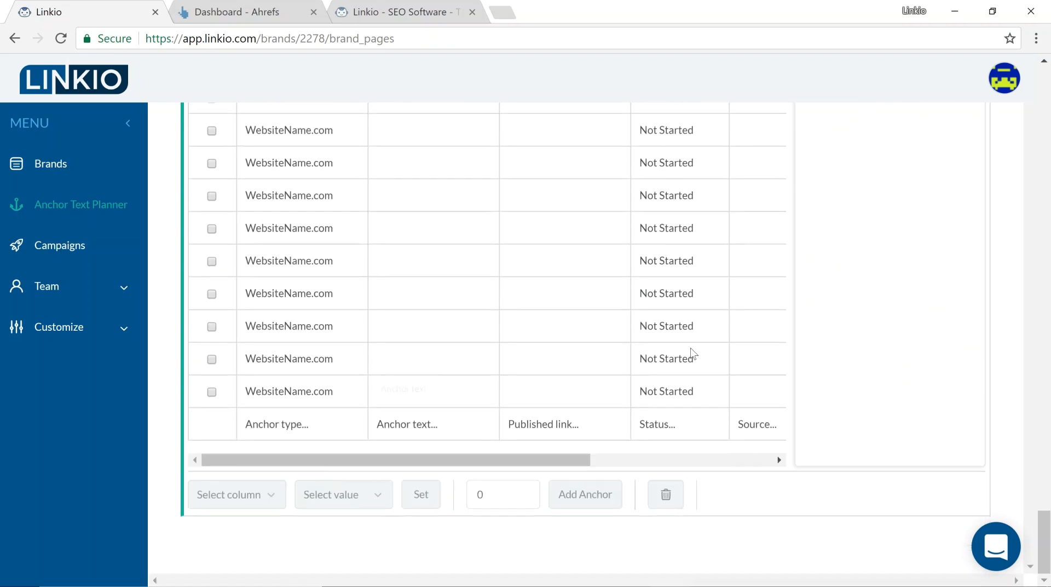
scroll(691, 354, up, 15)
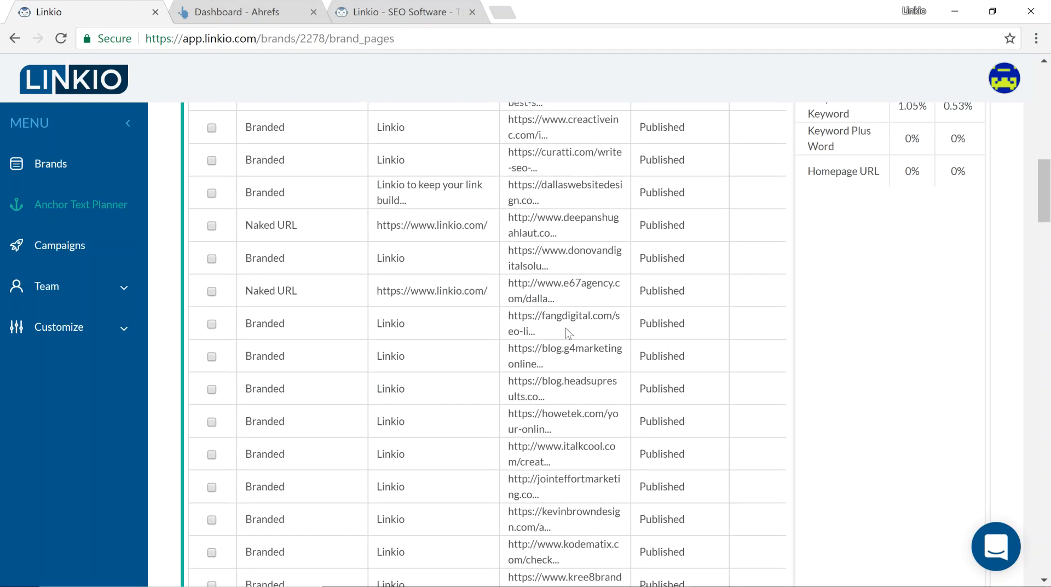
scroll(568, 333, up, 10)
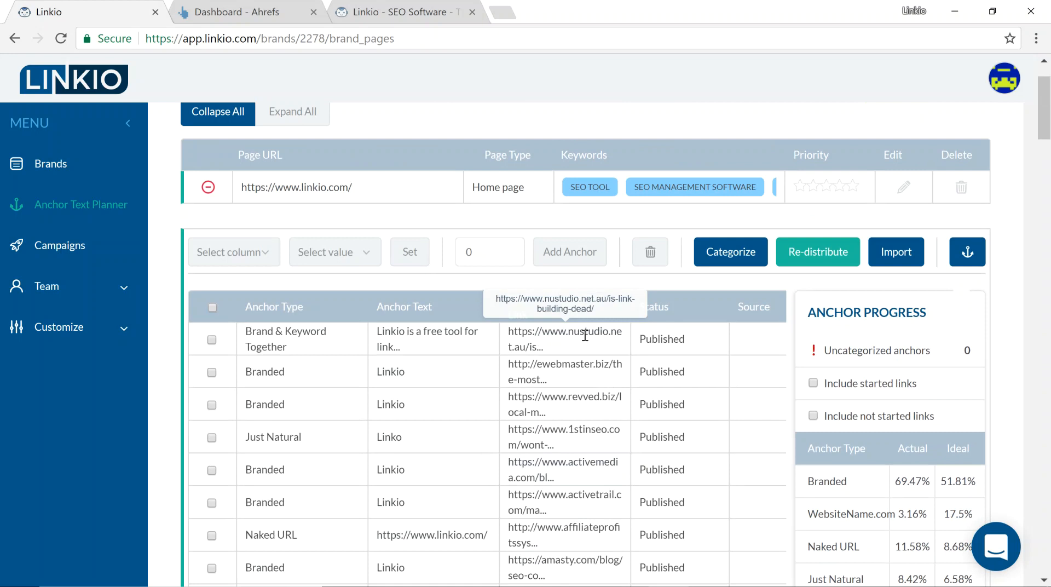
- Examine the anchor table's source, date, DF/NF and priority columns and the WebsiteName.com entry in the anchor progress summary
scroll(584, 335, right, 5)
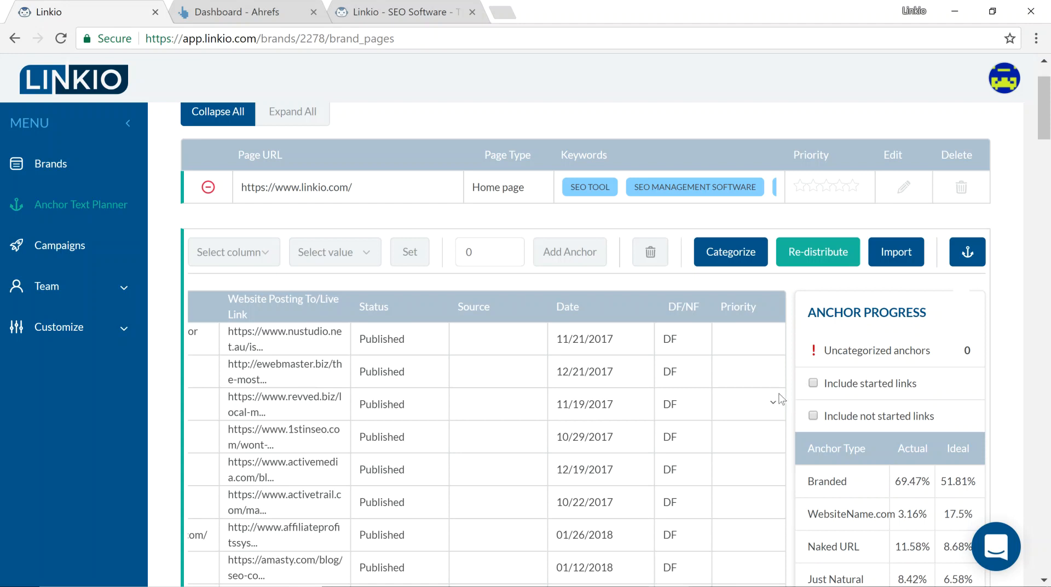
scroll(775, 404, down, 3)
mouse_move(854, 352)
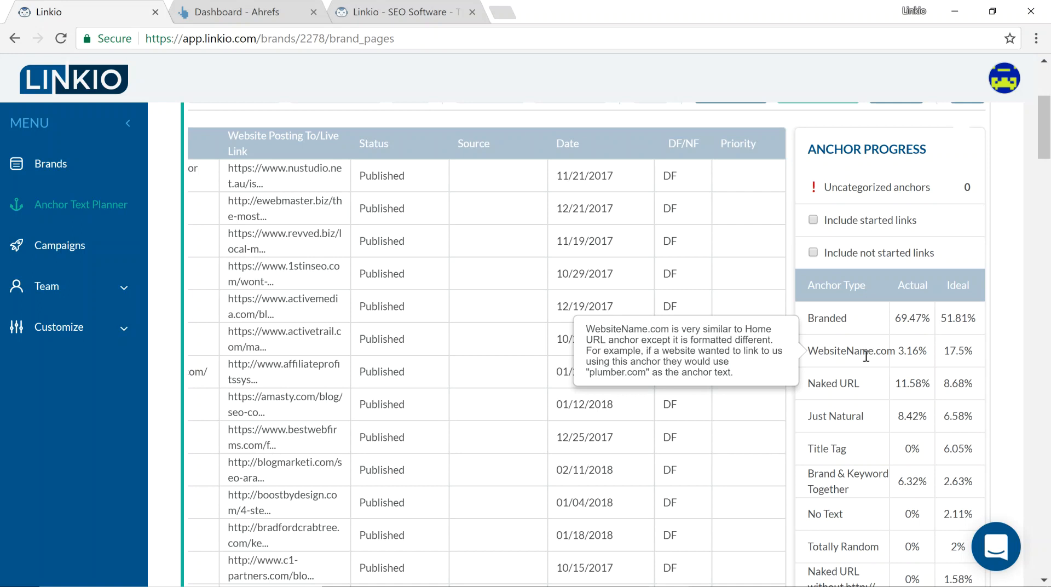
scroll(866, 356, up, 4)
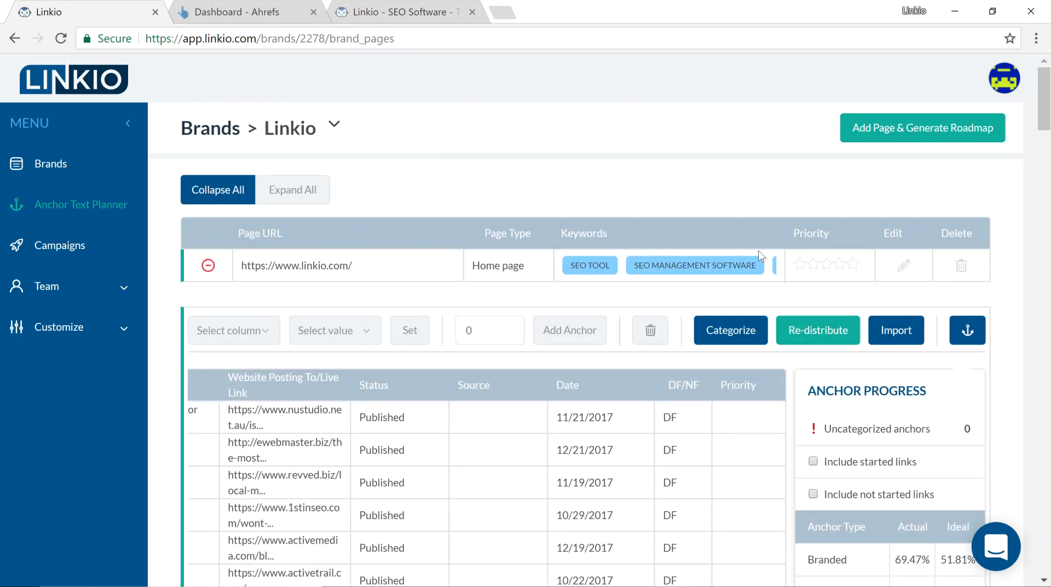